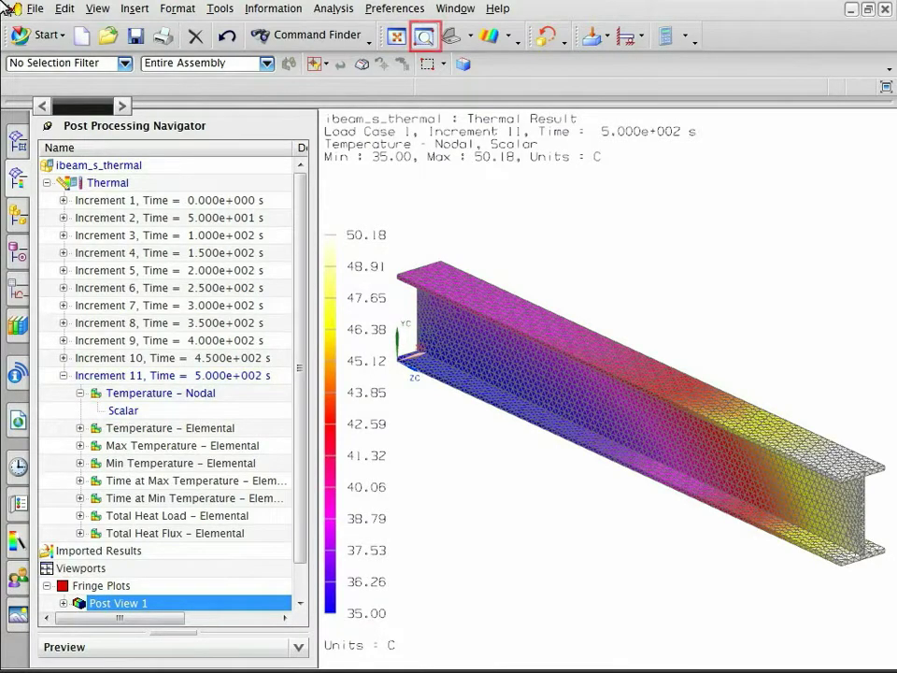
- Zoom in on the hot right end of the I-beam's thermal temperature fringe plot
click(426, 37)
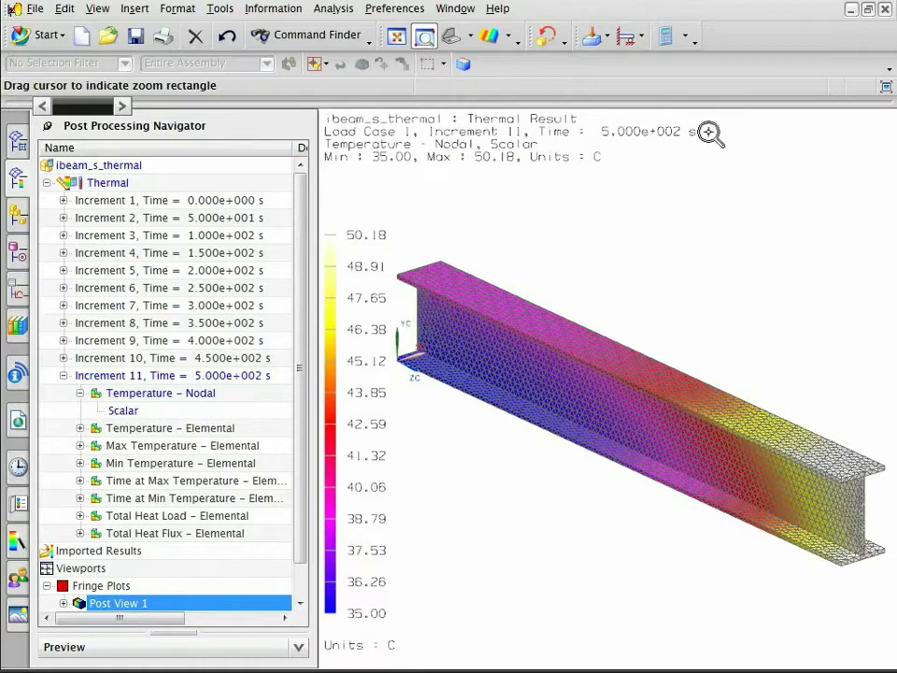
drag(783, 359, 882, 597)
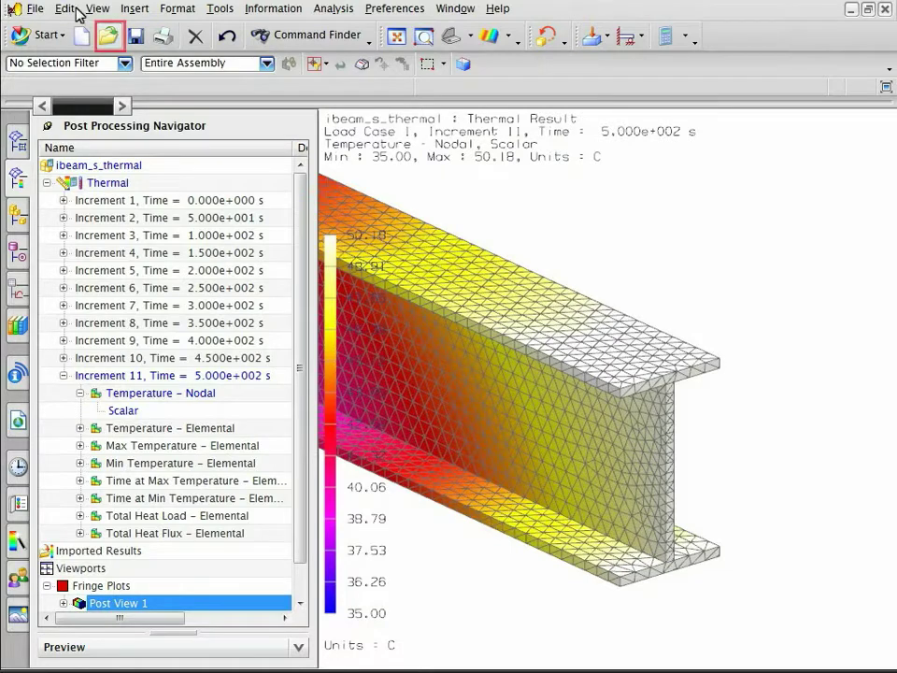
- Open the ibeam_s_structural simulation file
click(109, 40)
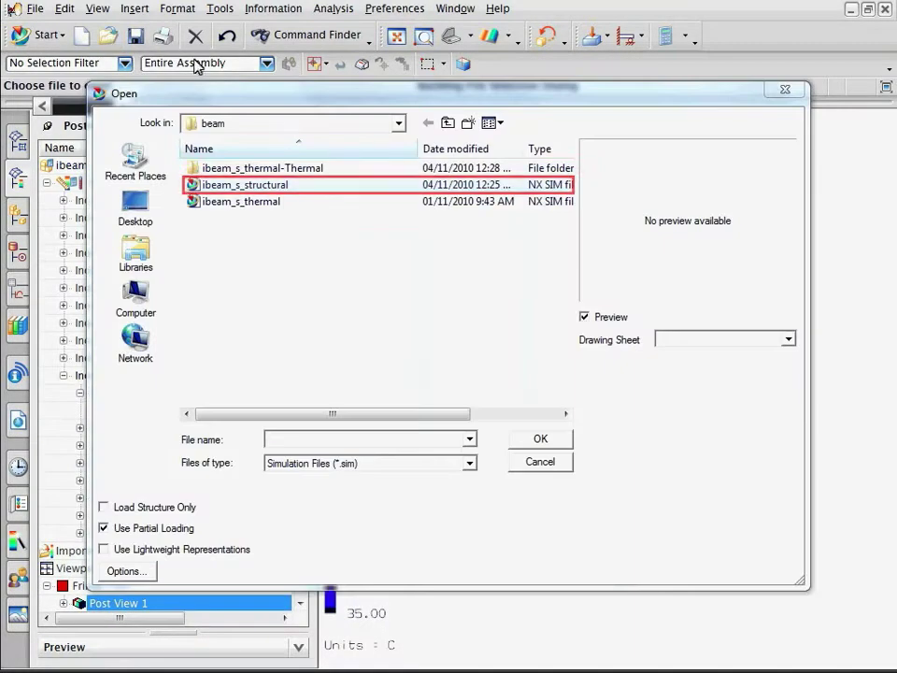
click(250, 185)
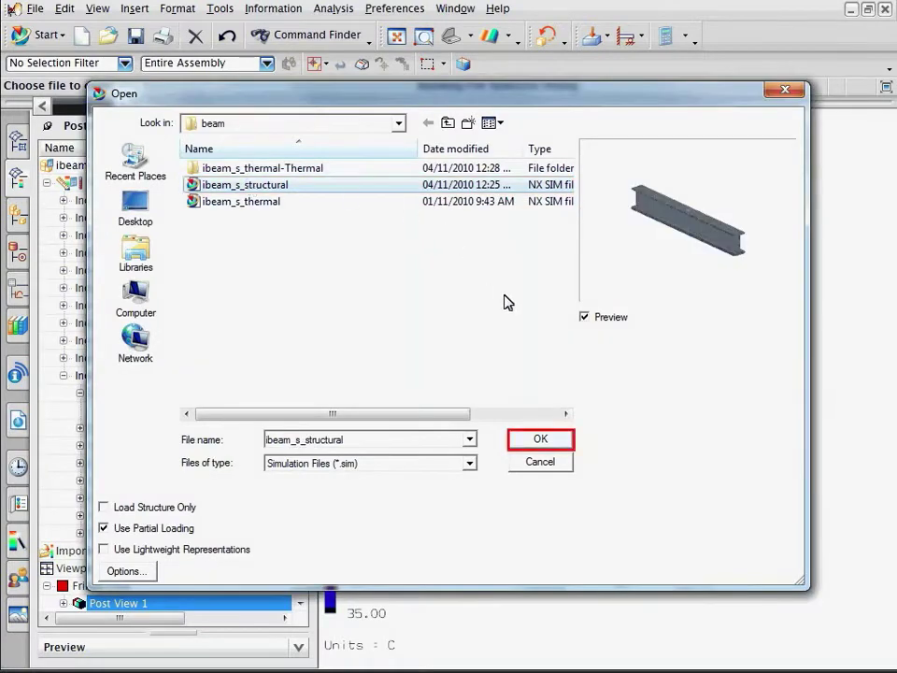
click(537, 441)
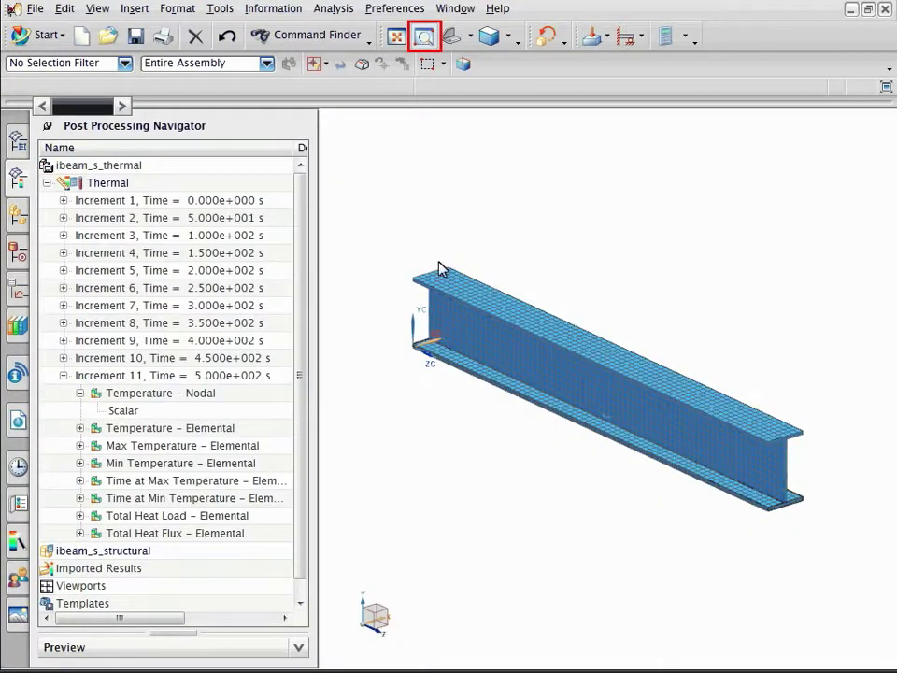
- Zoom into the beam's right end, then fit the whole meshed I-beam back into view
click(425, 38)
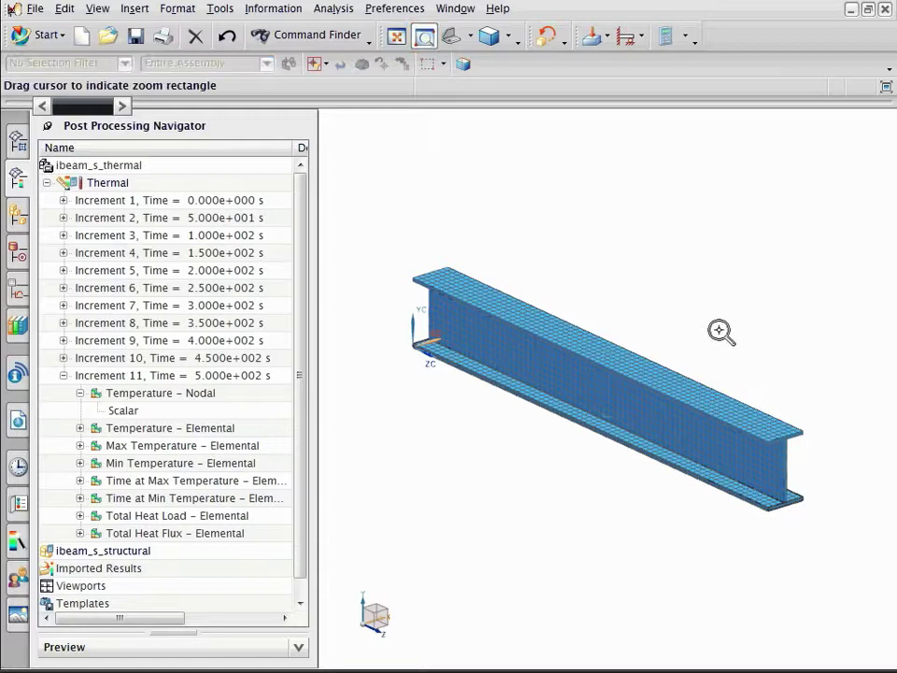
drag(720, 358, 839, 569)
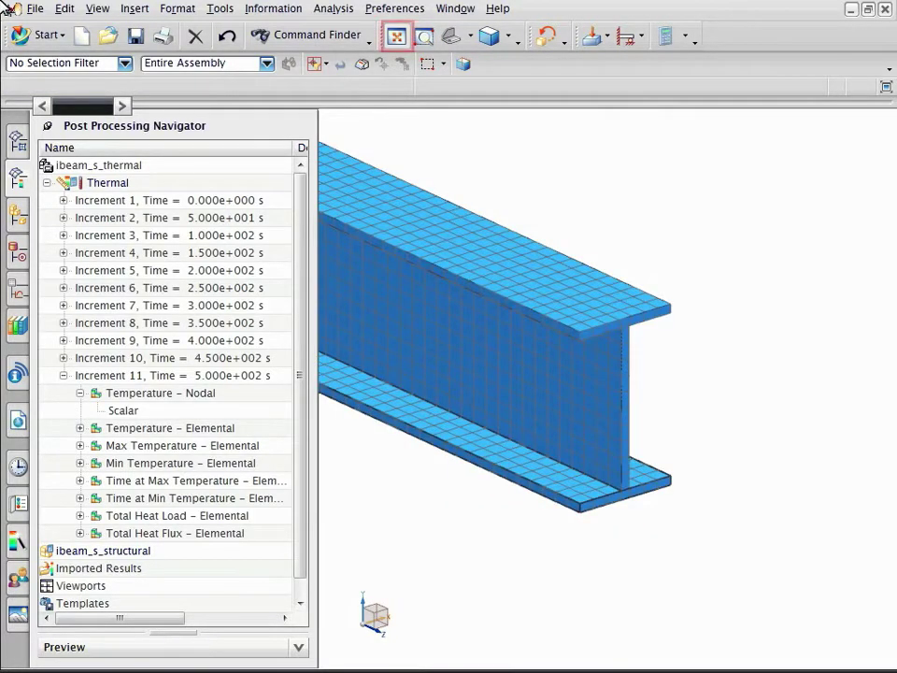
click(393, 43)
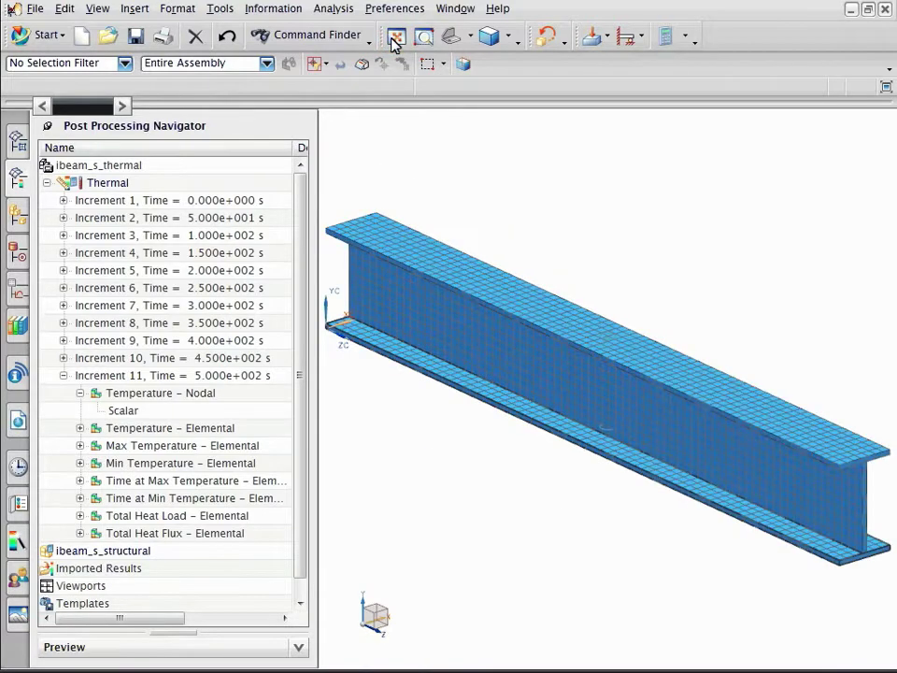
- Start a new solution on the structural .sim file using the NX THERMAL / FLOW solver and Mapping analysis type
click(17, 140)
right_click(112, 169)
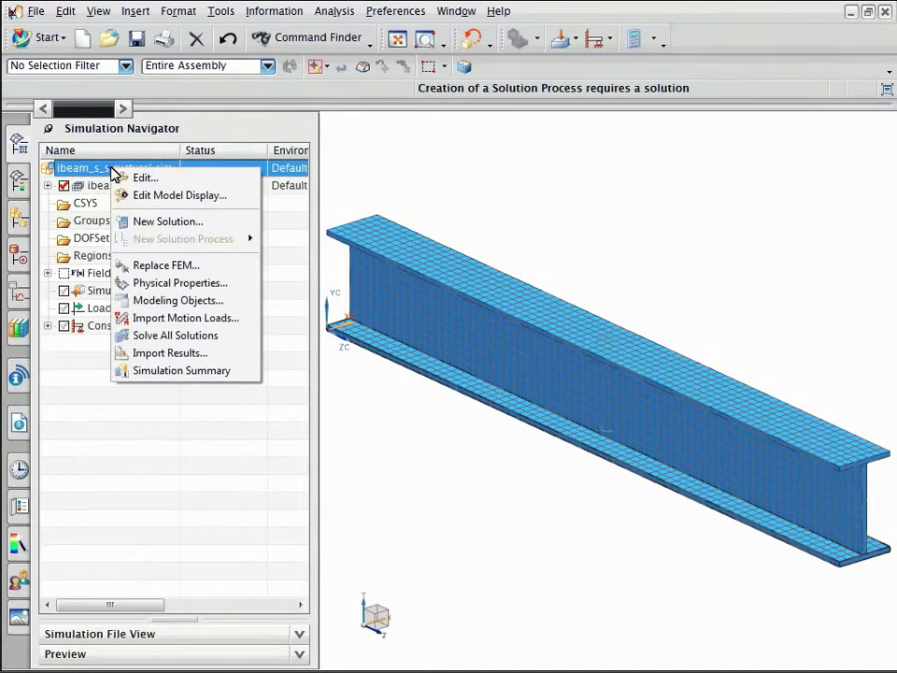
click(128, 218)
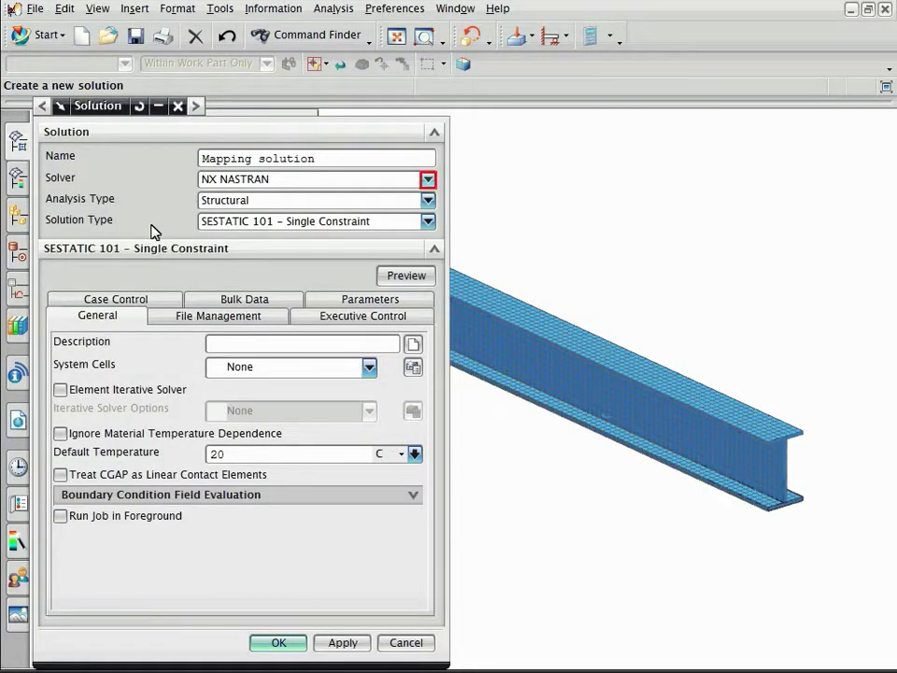
click(427, 181)
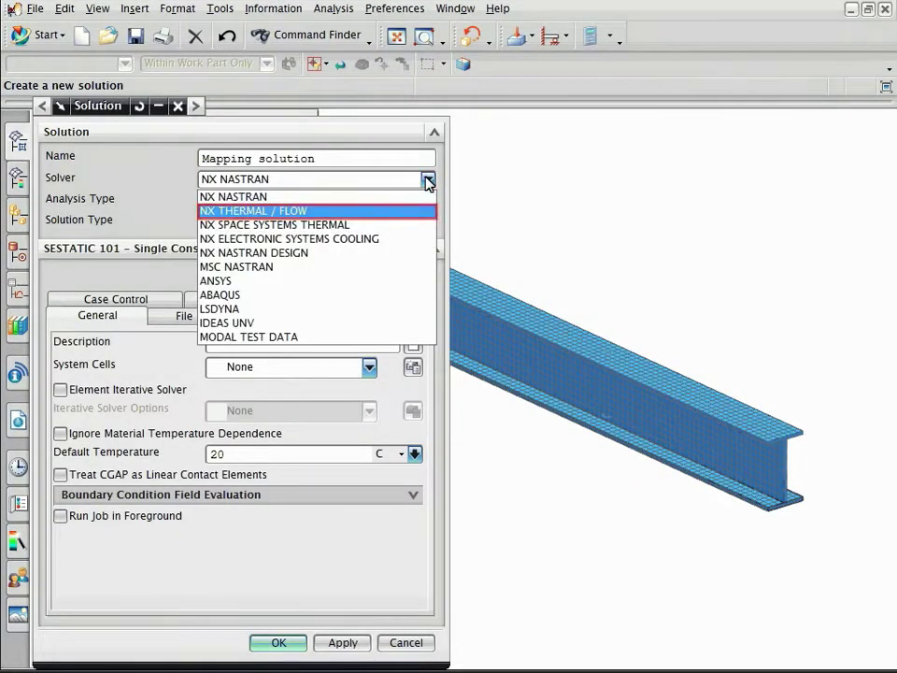
click(301, 207)
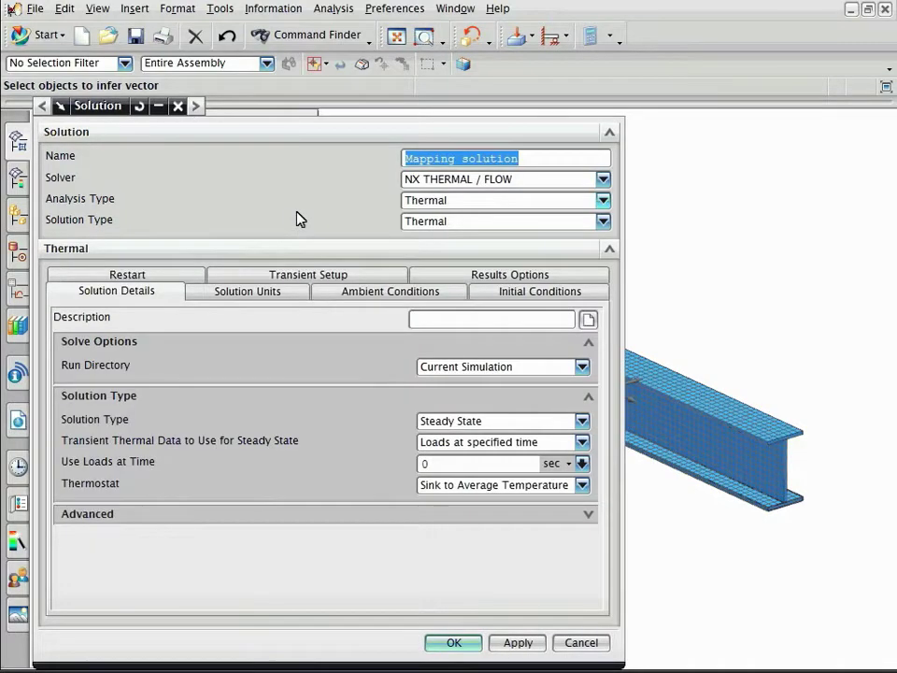
click(602, 208)
click(444, 275)
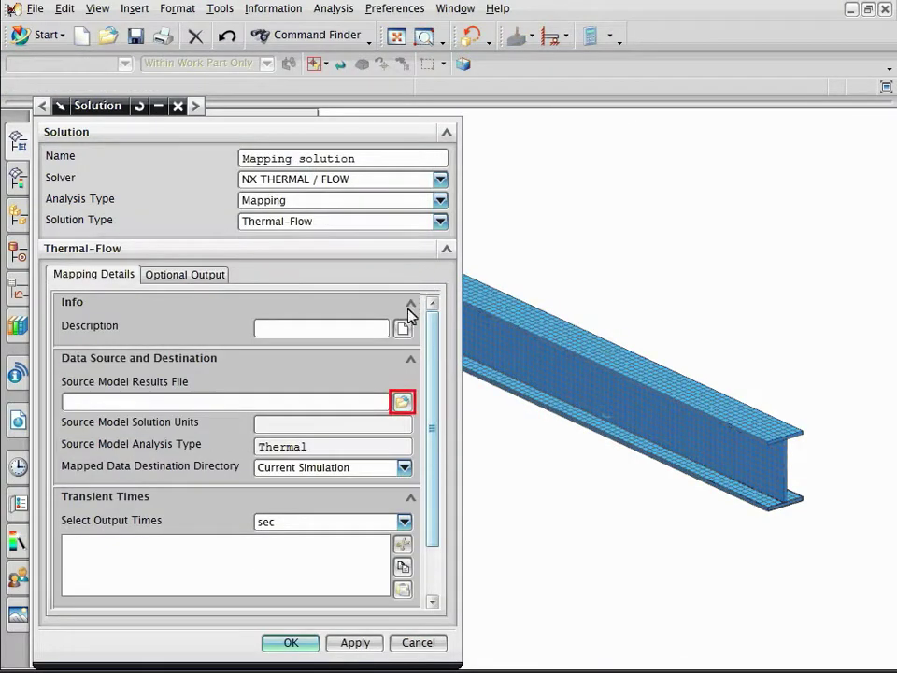
- Use ibeam_s_thermal-Thermal.bun as the source results and map output time 500
click(402, 403)
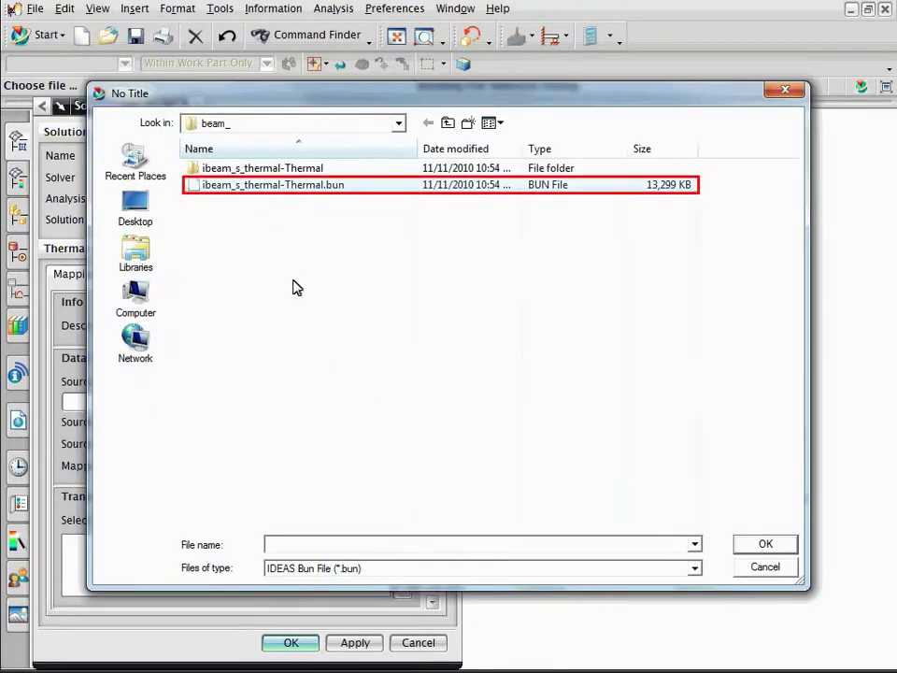
click(286, 185)
click(764, 543)
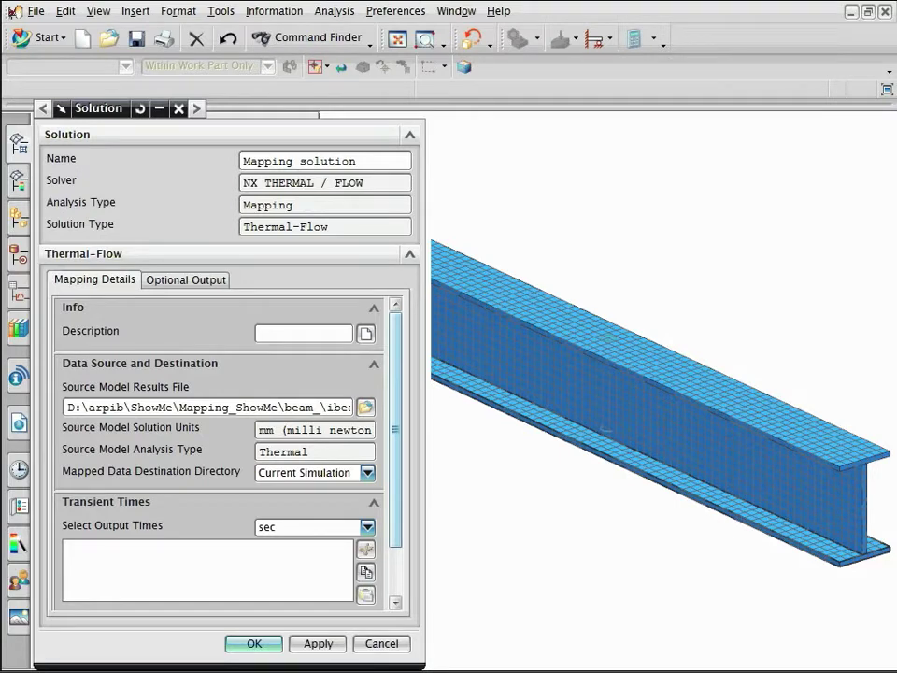
text(500)
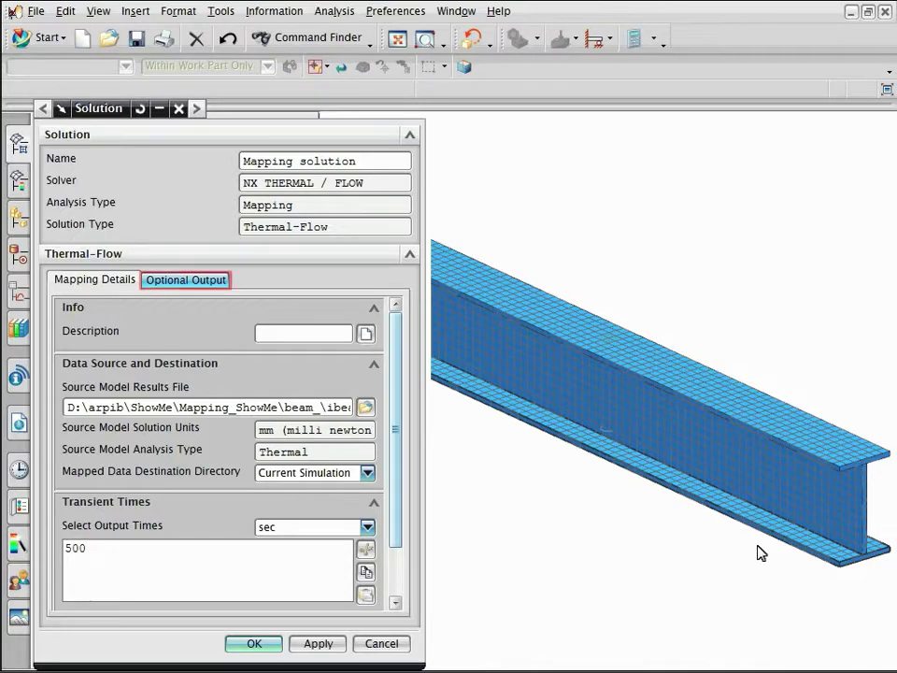
- Enable Create Nastran Solution under Optional Output and finish the Mapping solution
click(169, 284)
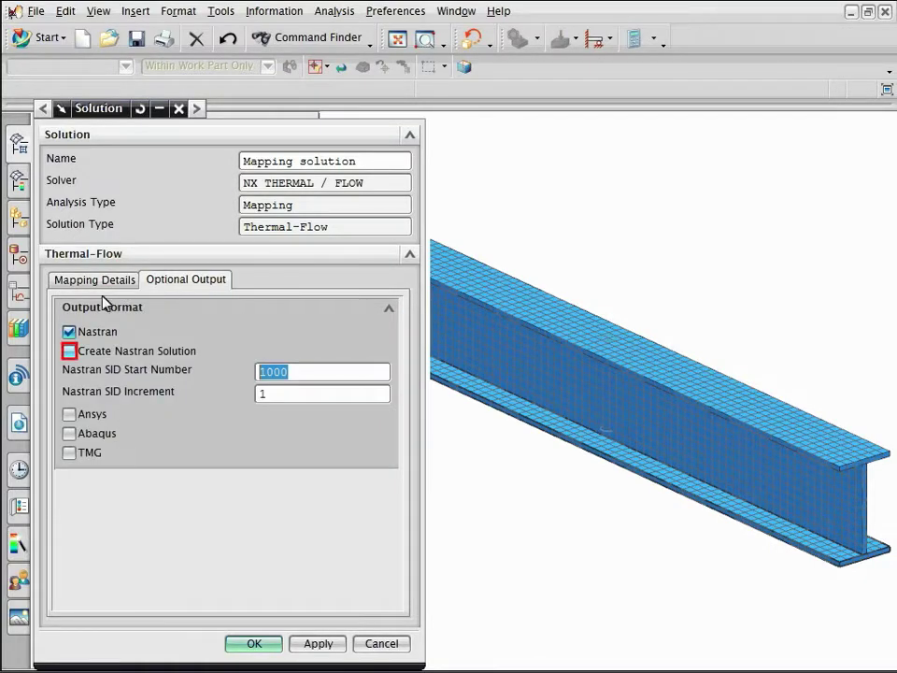
click(69, 350)
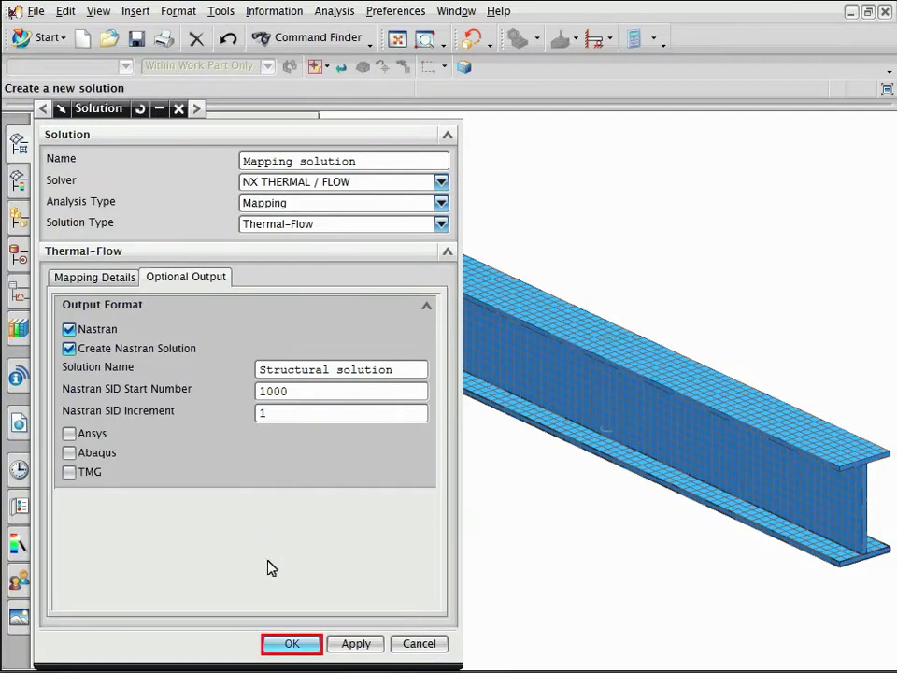
click(280, 644)
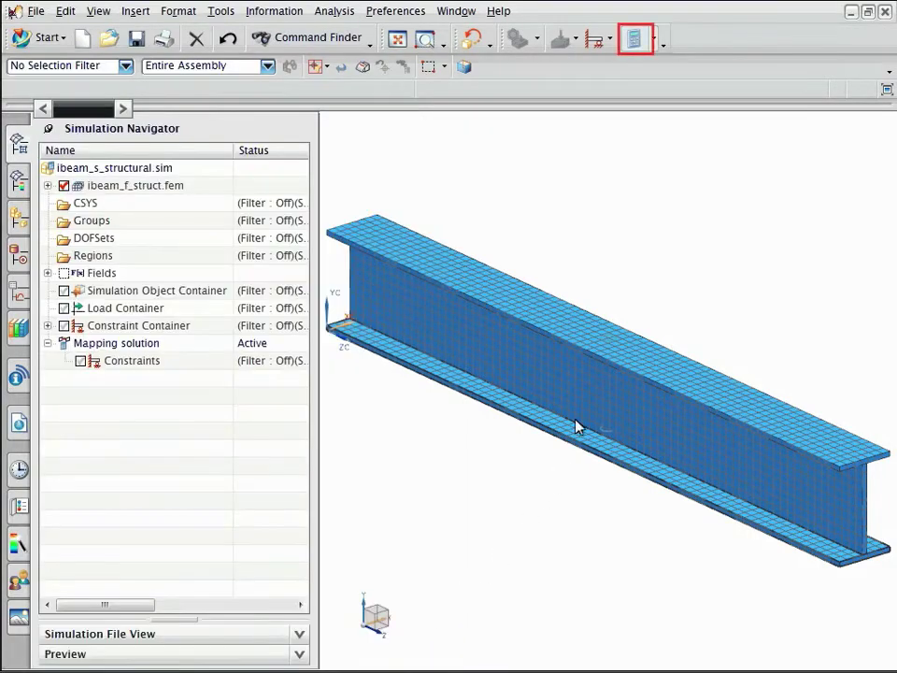
- Solve the Mapping solution, then dismiss the mapping message, job monitor and setup check report
click(633, 38)
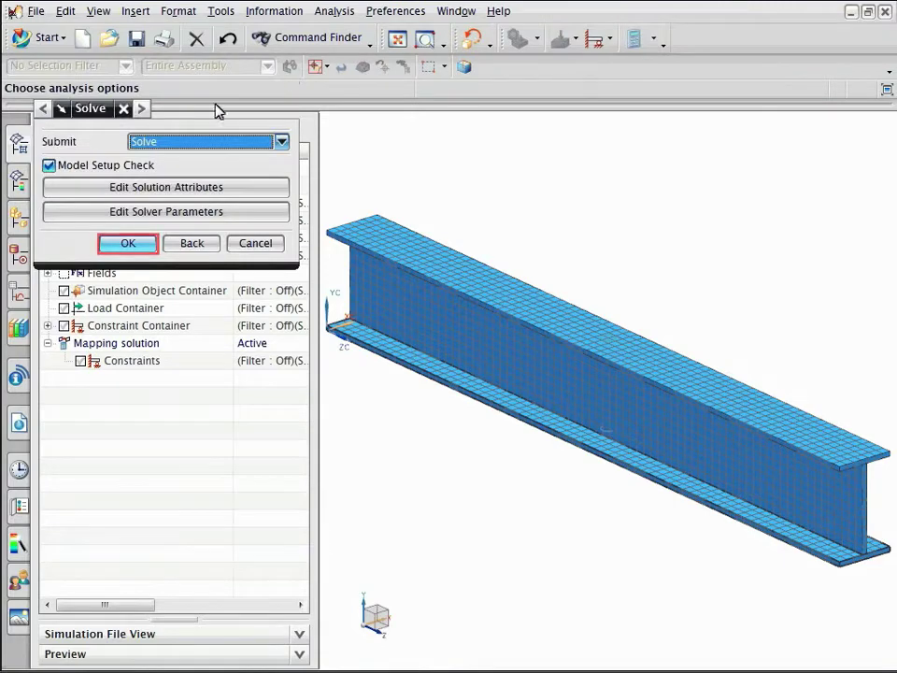
click(128, 244)
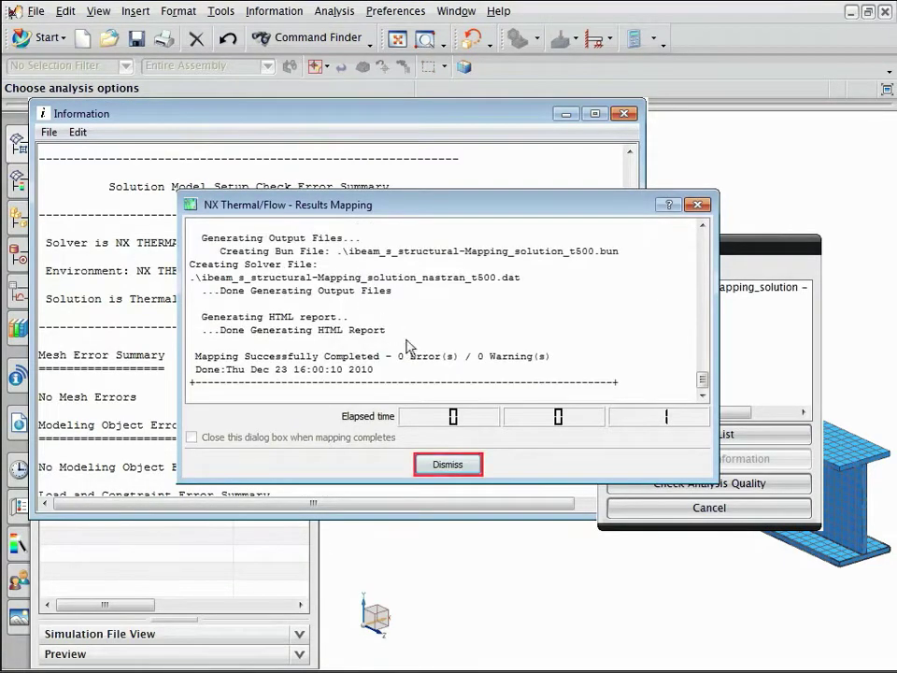
click(445, 465)
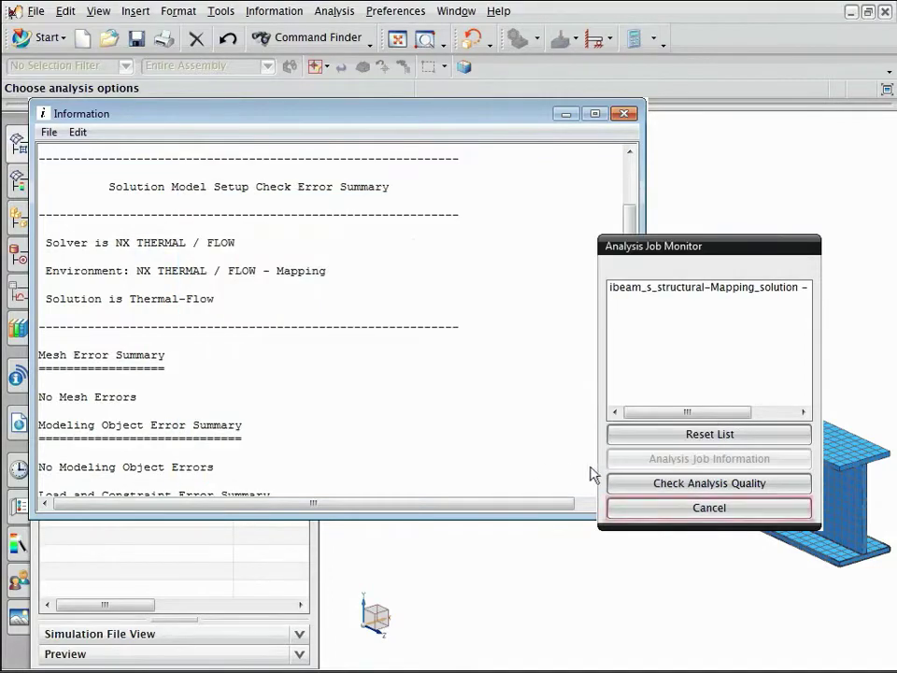
click(706, 511)
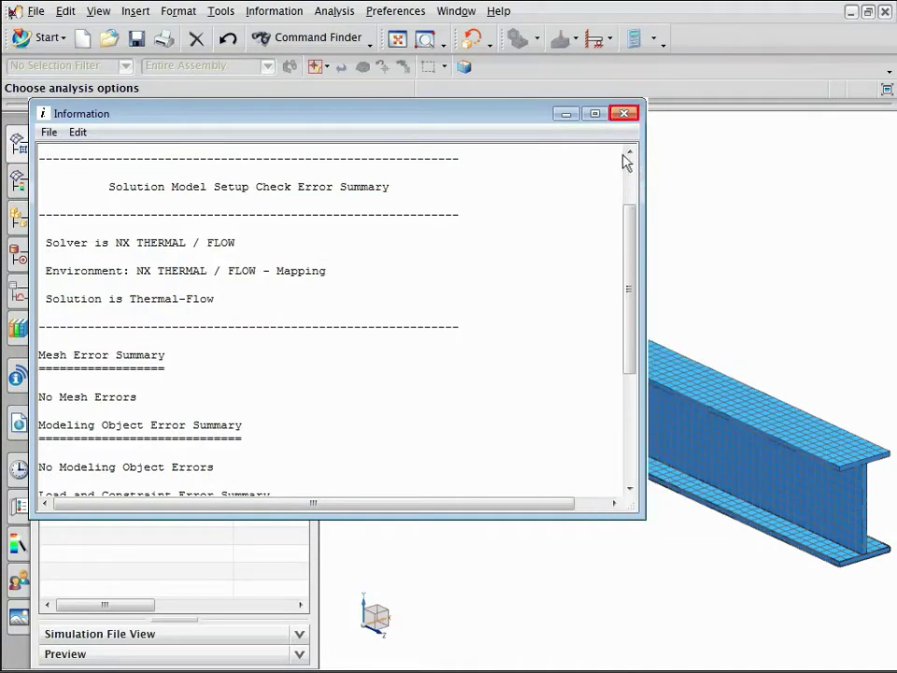
click(624, 114)
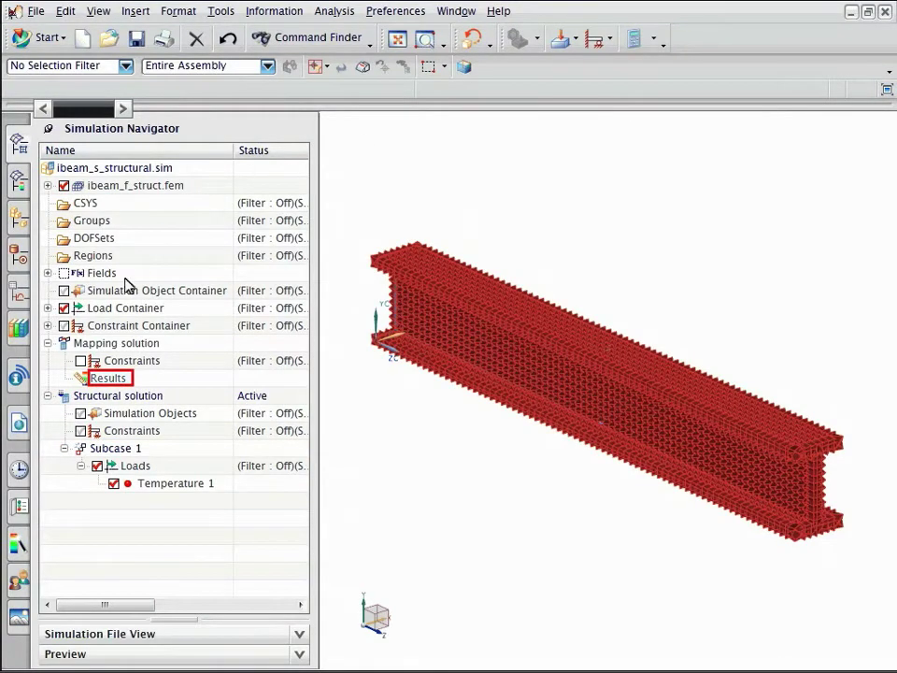
- Load the Mapping solution results and plot its Temperature - Nodal fringe (35.00–50.18 C)
double_click(107, 379)
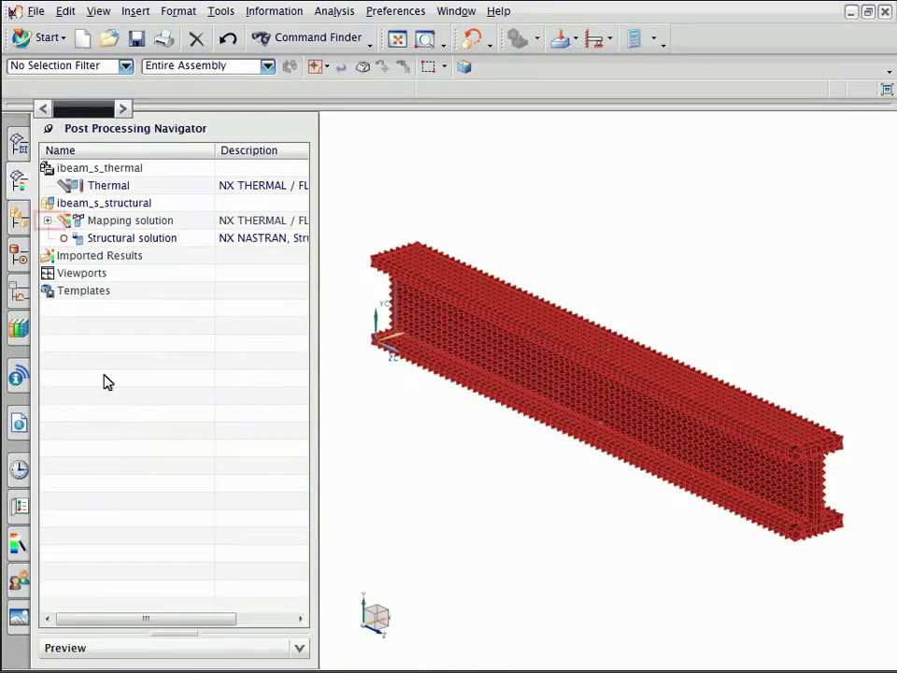
click(49, 221)
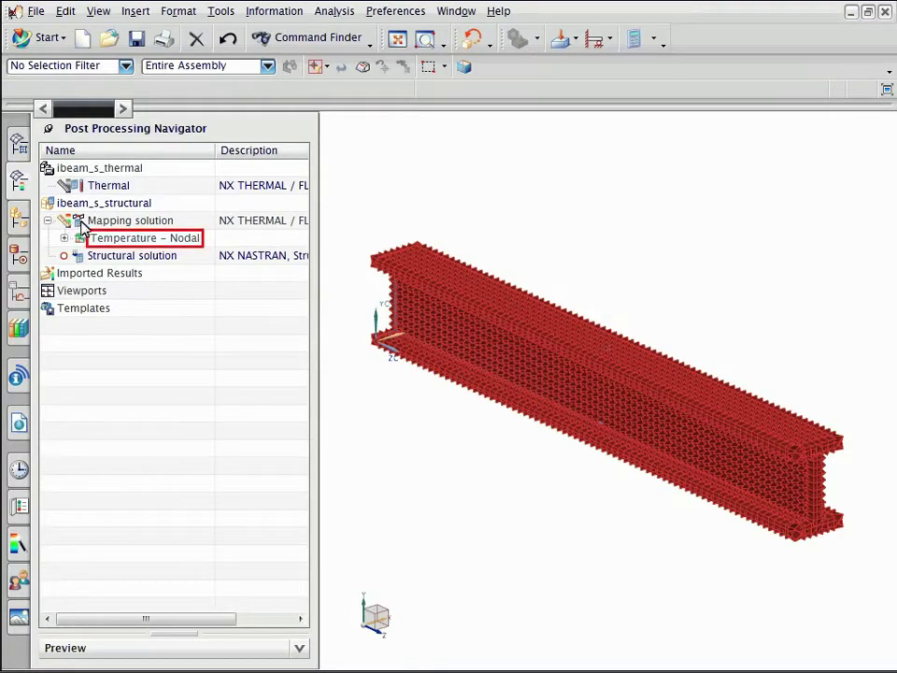
click(111, 239)
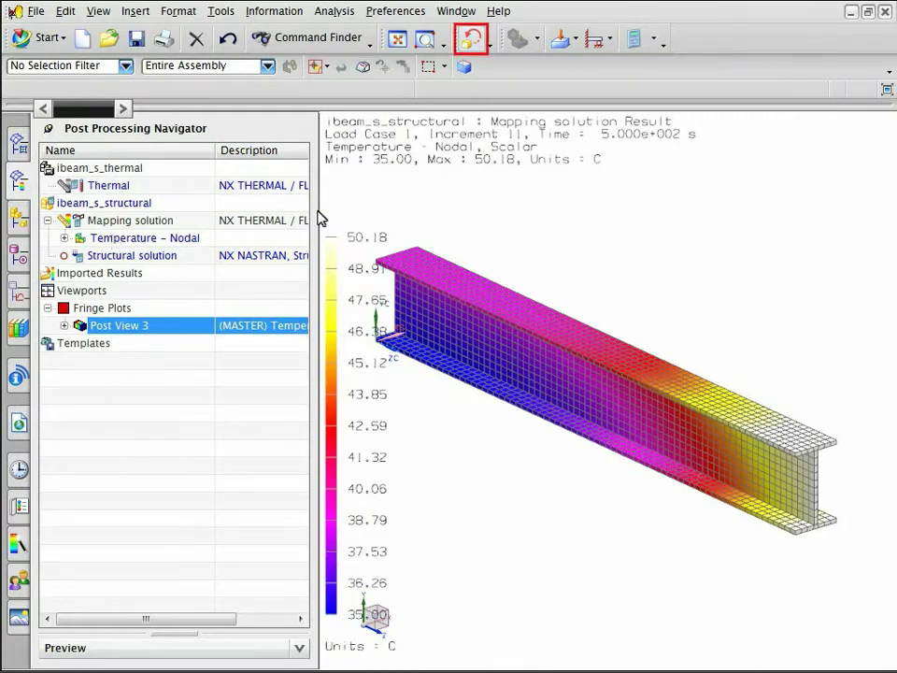
- Return to the model and add Fixed(1) from the Constraint Container to the Structural solution's constraints
click(471, 39)
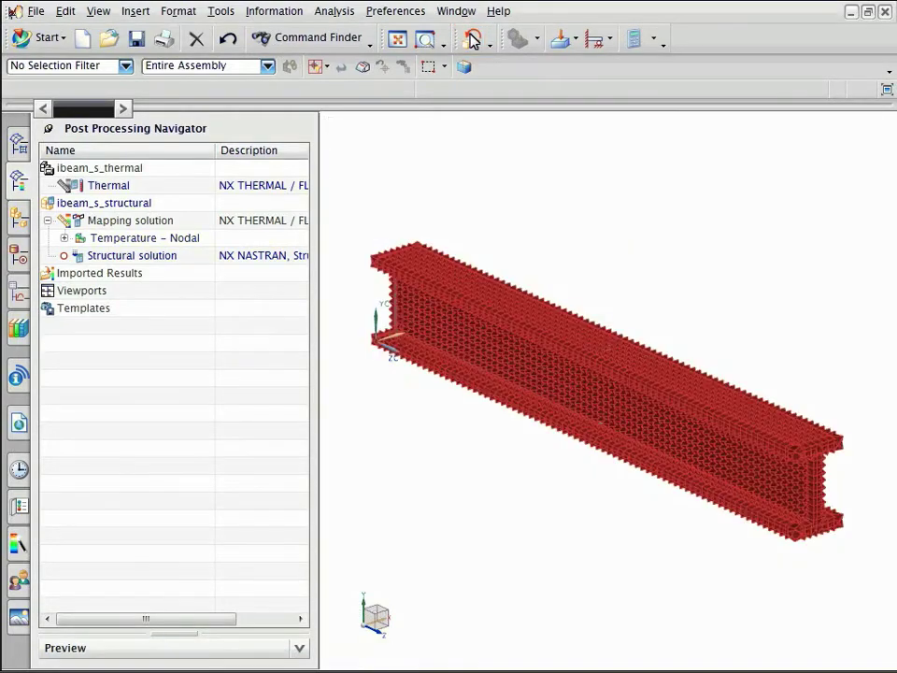
click(18, 146)
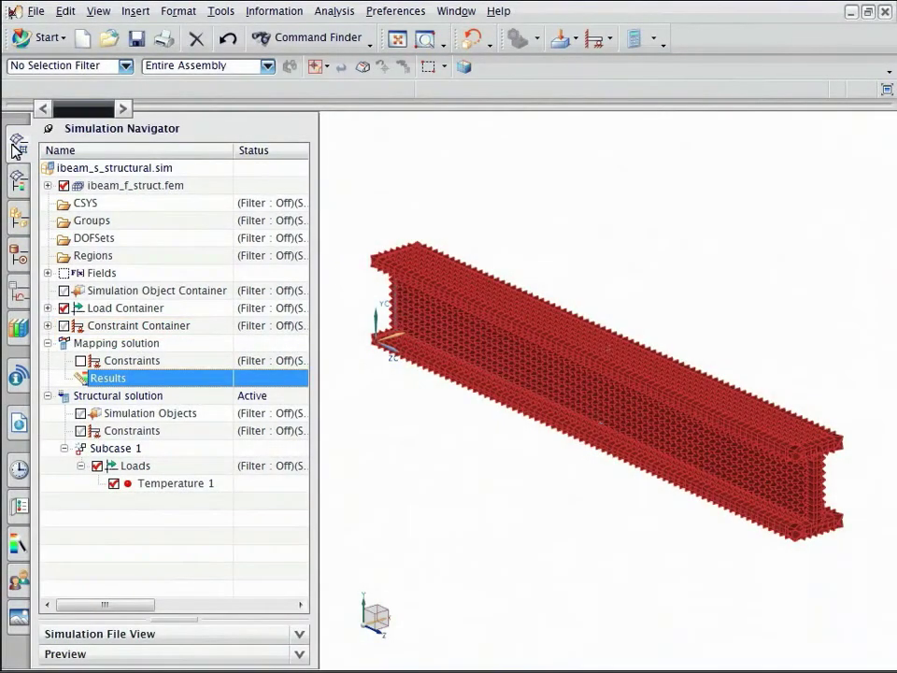
click(47, 325)
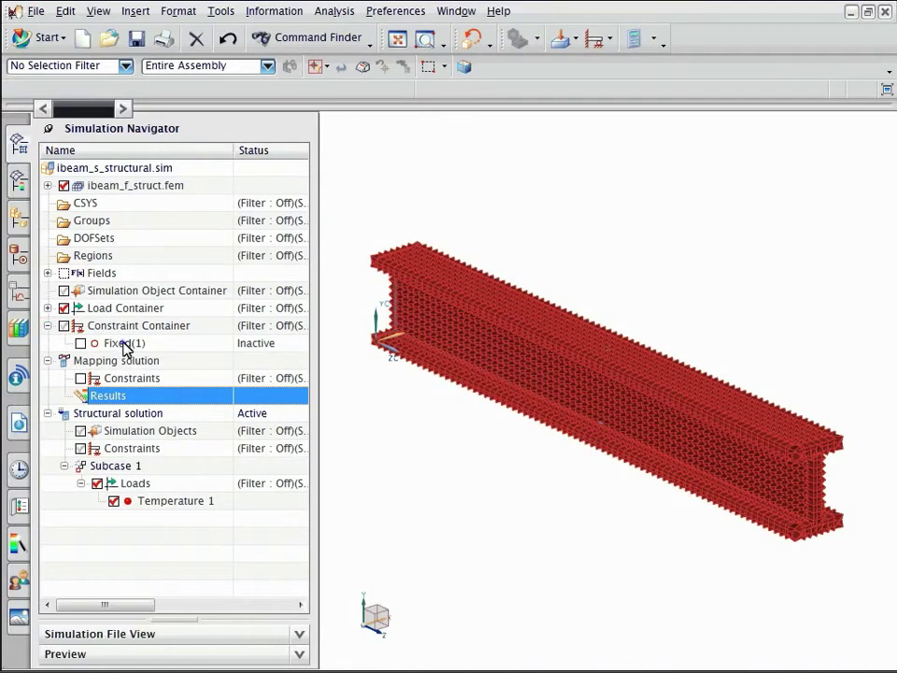
drag(125, 345, 126, 448)
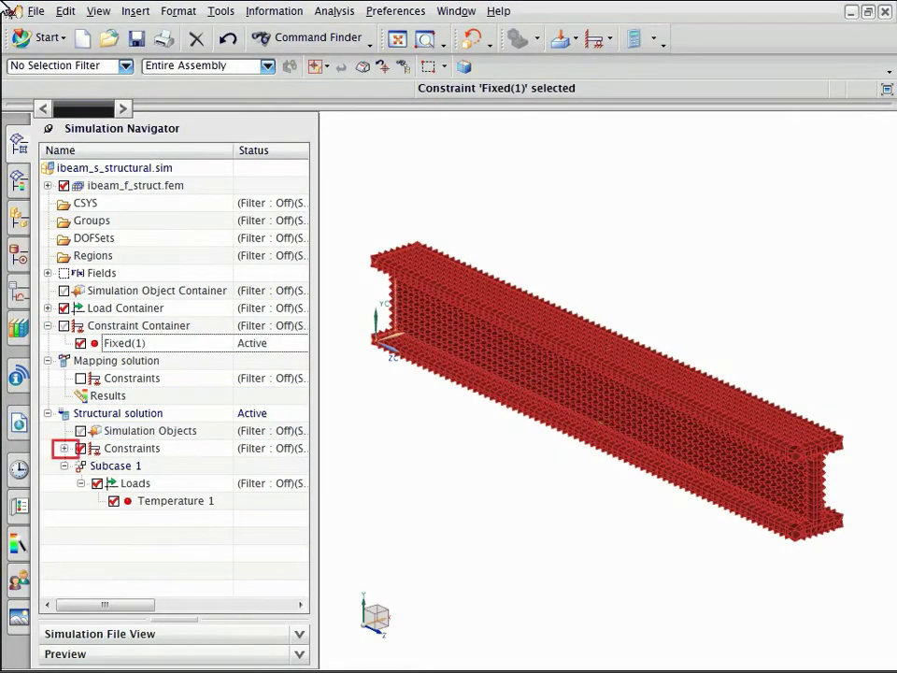
- Display the Fixed(1) constraint on the beam and hide the temperature load display
click(64, 448)
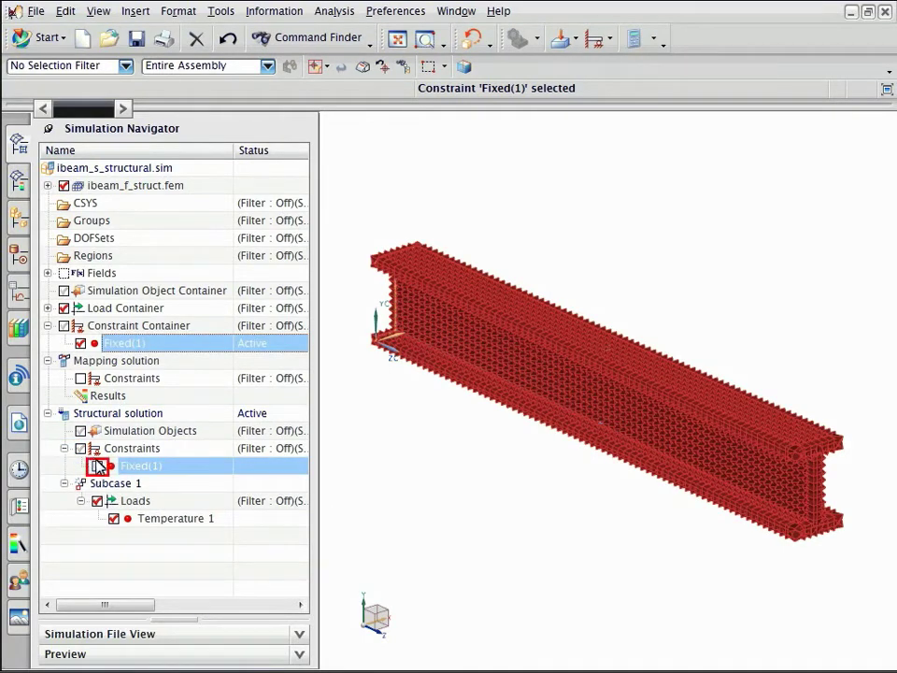
click(97, 467)
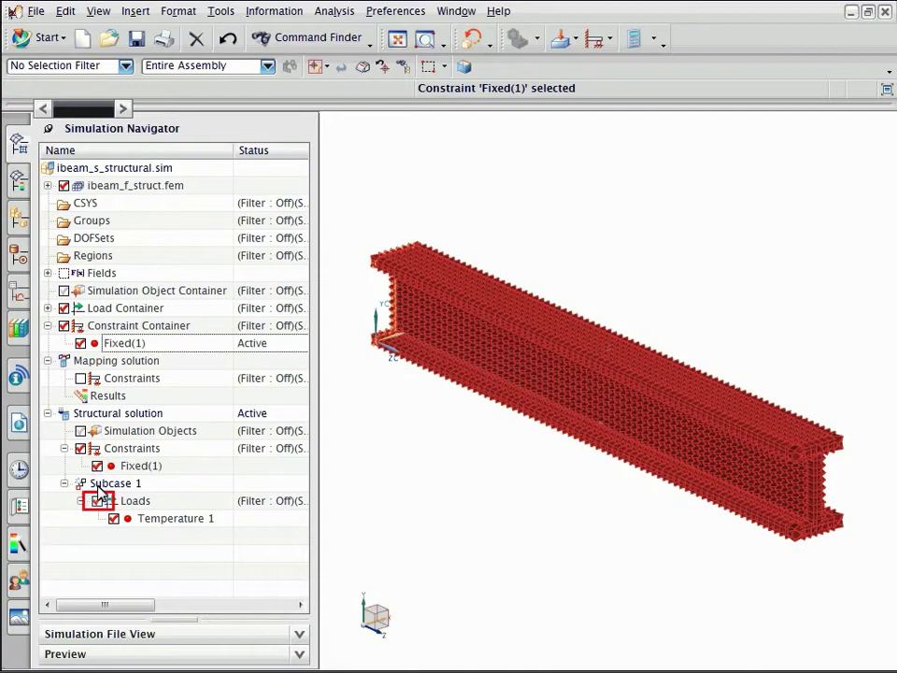
click(98, 502)
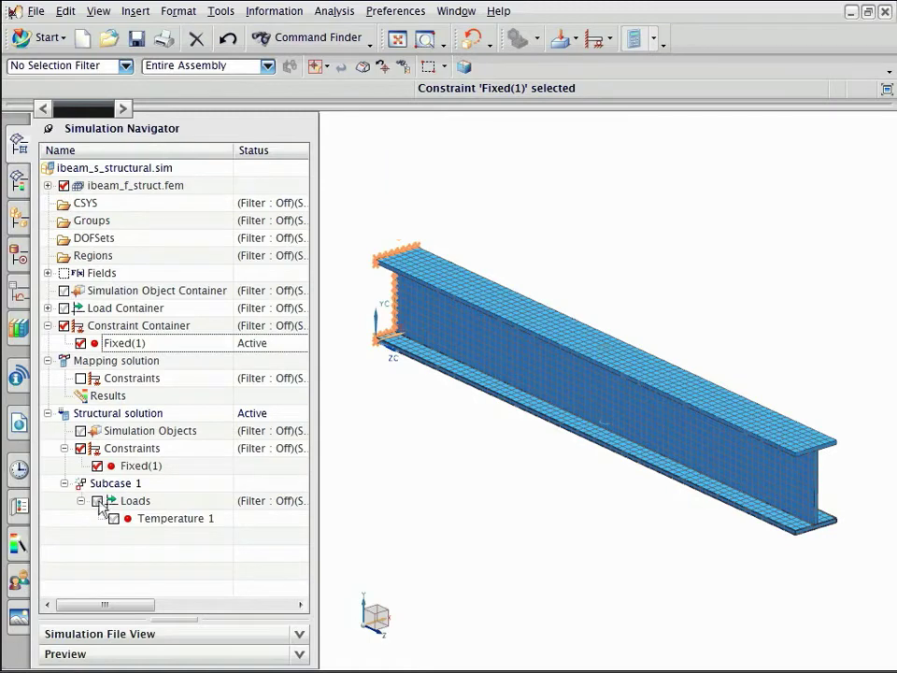
- Solve the Structural solution with model setup check, then close the solution and job monitors
click(632, 39)
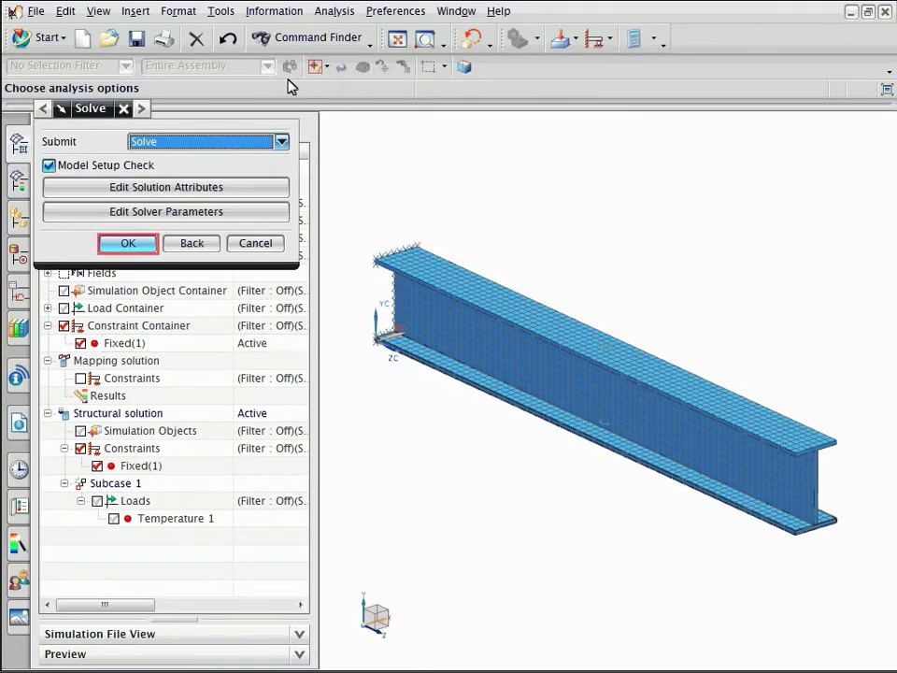
click(128, 243)
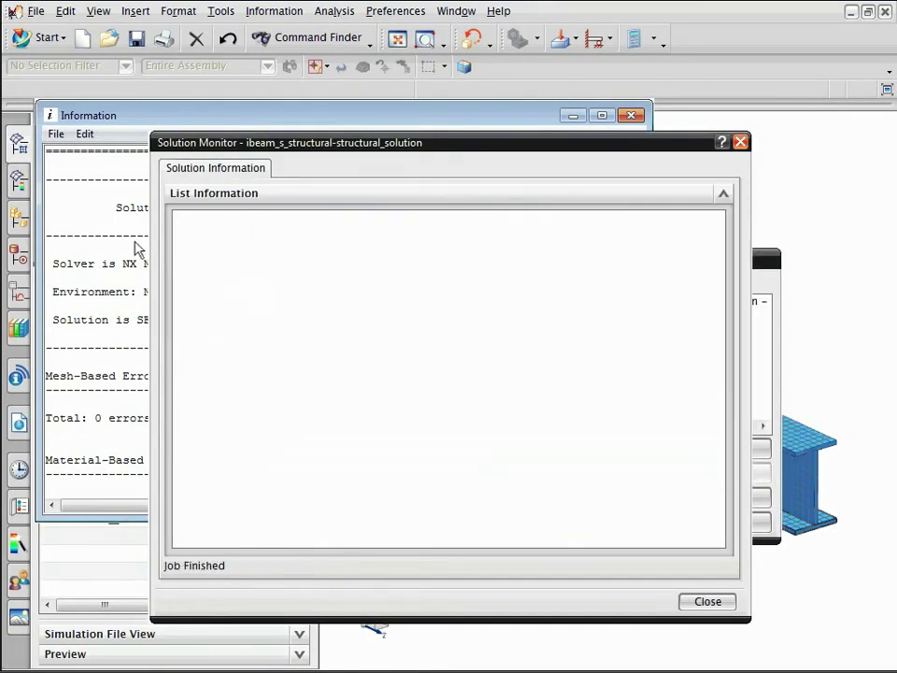
click(707, 603)
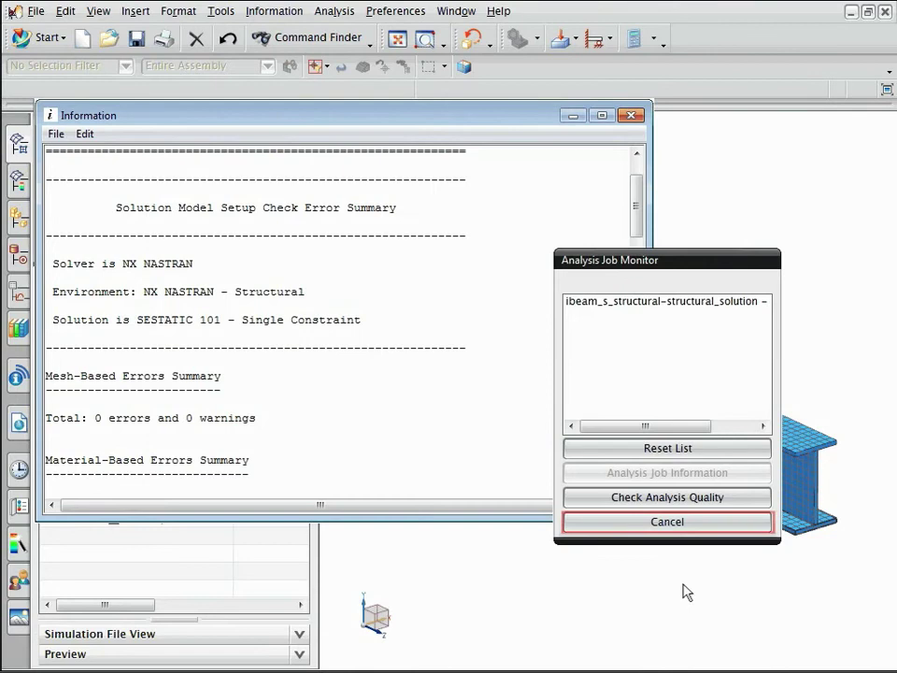
click(676, 523)
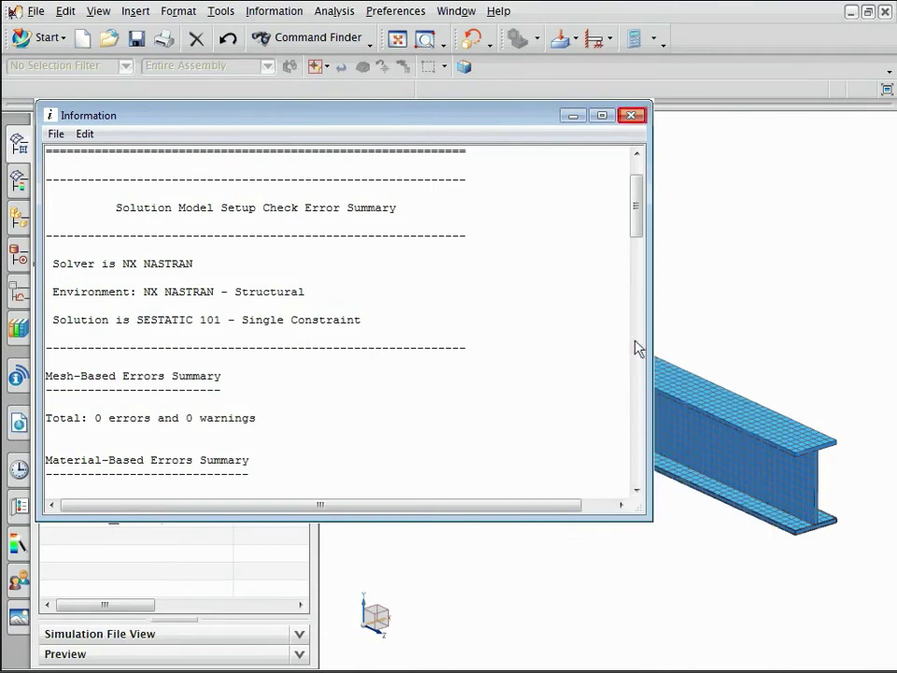
- Plot the Structural solution's nodal displacement magnitude fringe, ranging 0.000–0.766 mm
click(632, 119)
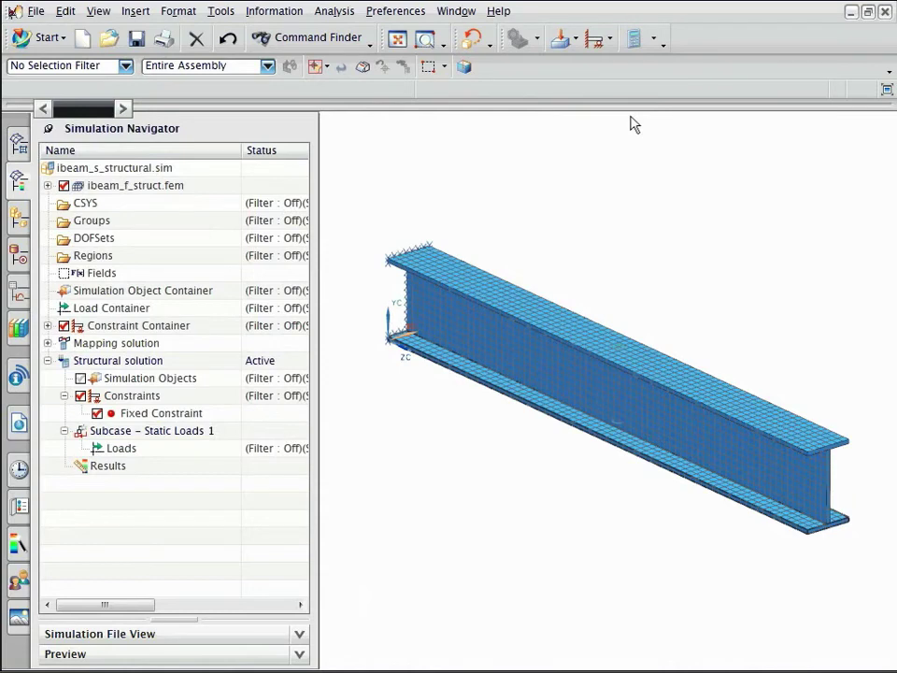
click(111, 465)
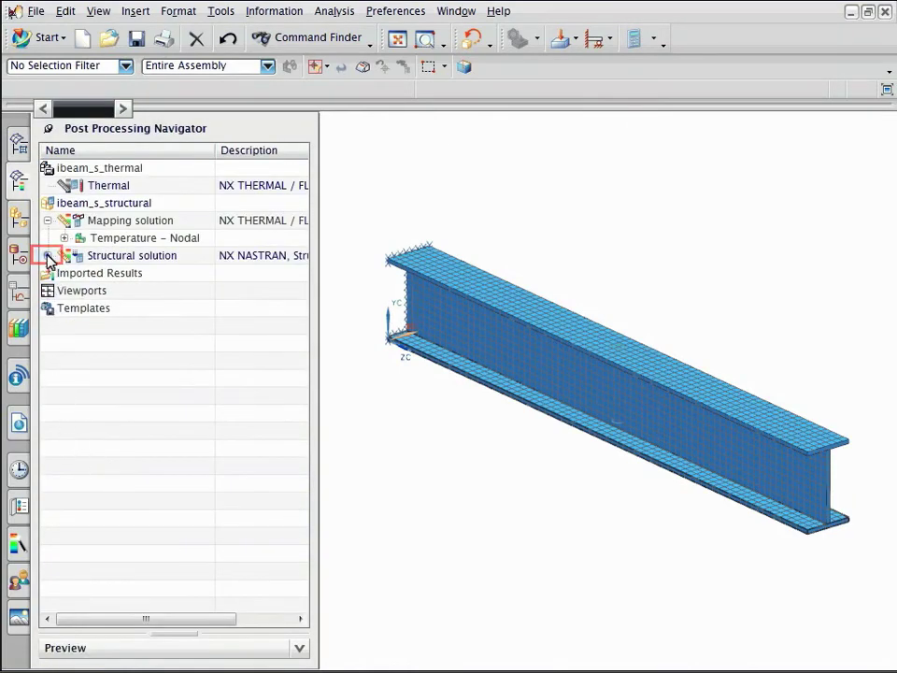
click(48, 255)
click(64, 273)
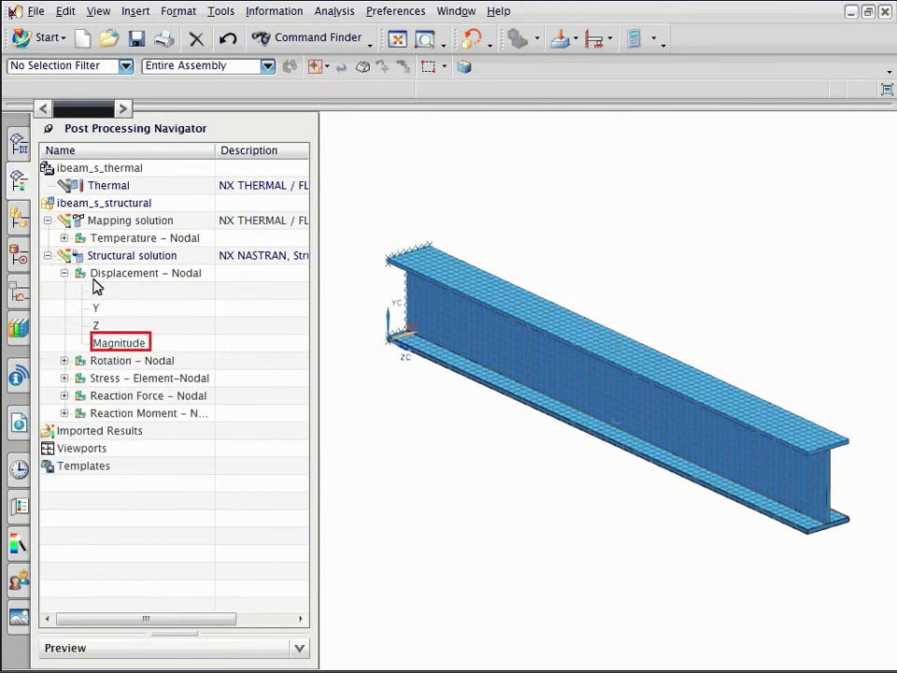
double_click(119, 343)
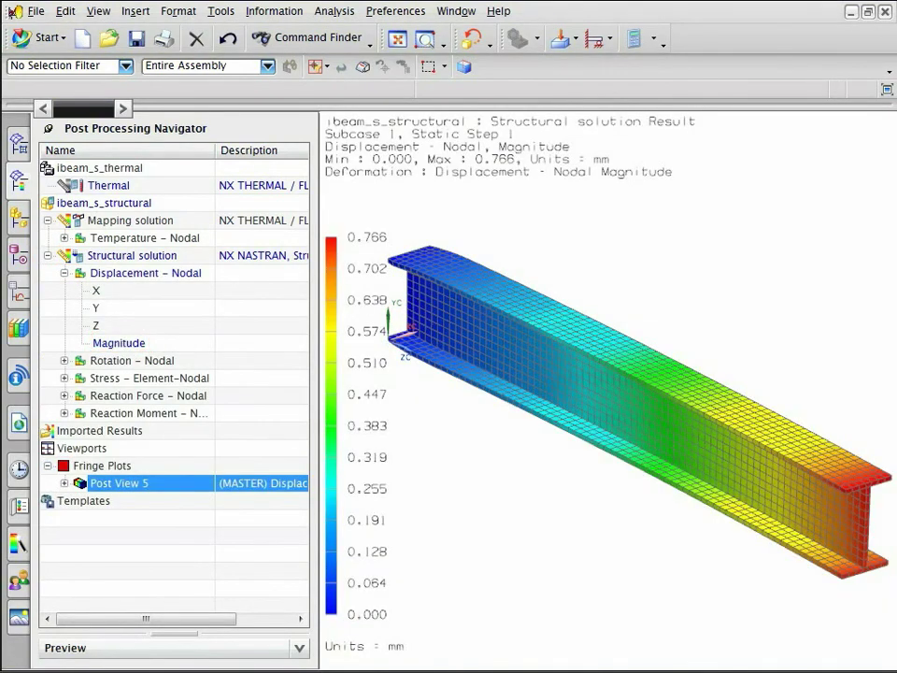